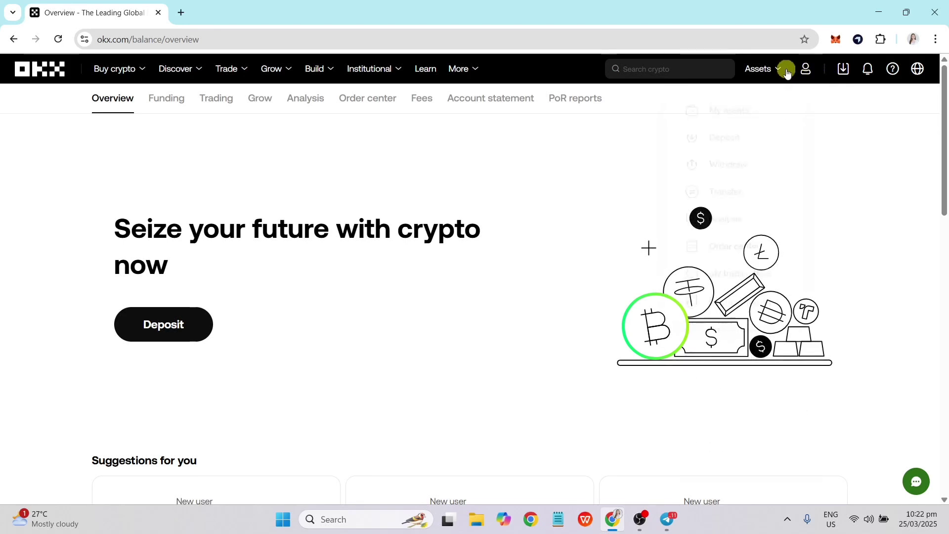
Open the account overview and start a deposit using the Deposit crypto method.
mouse_move(805, 69)
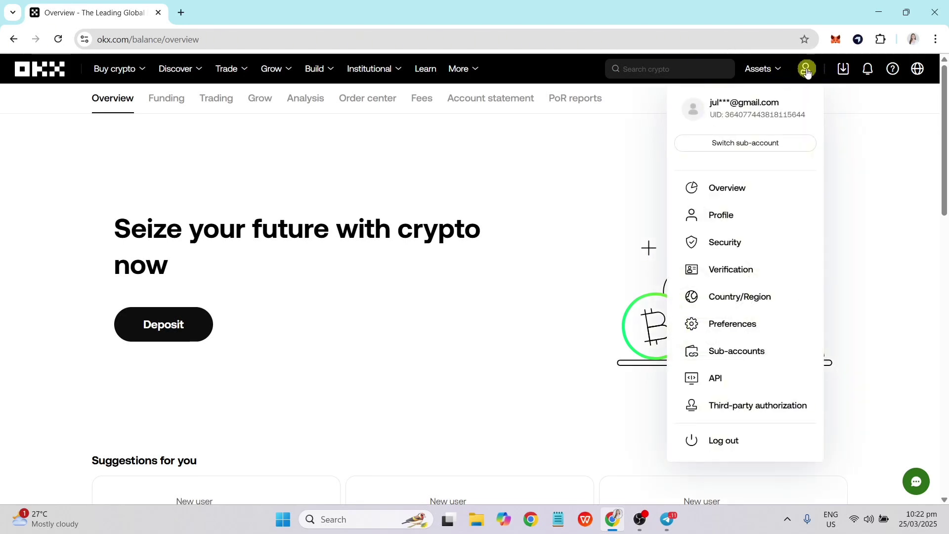
click(727, 187)
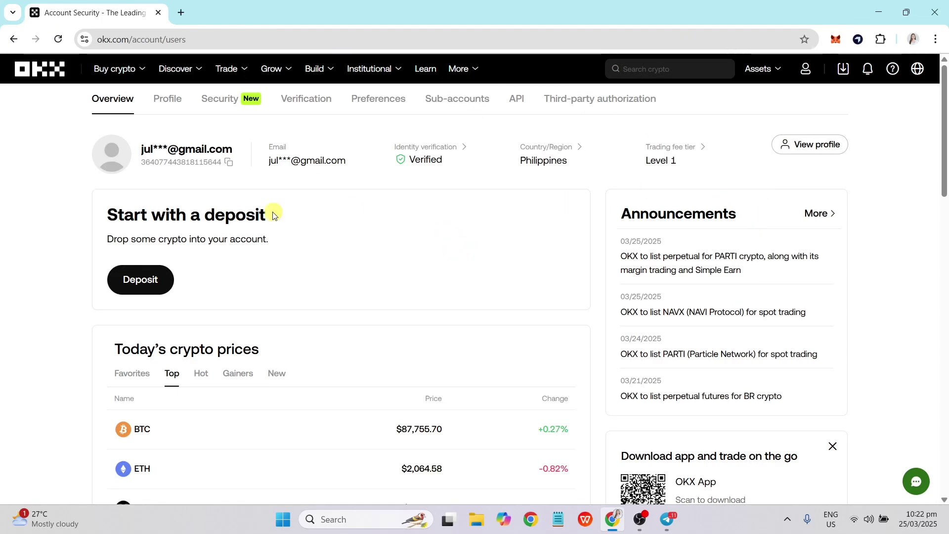
scroll(268, 285, down, 1)
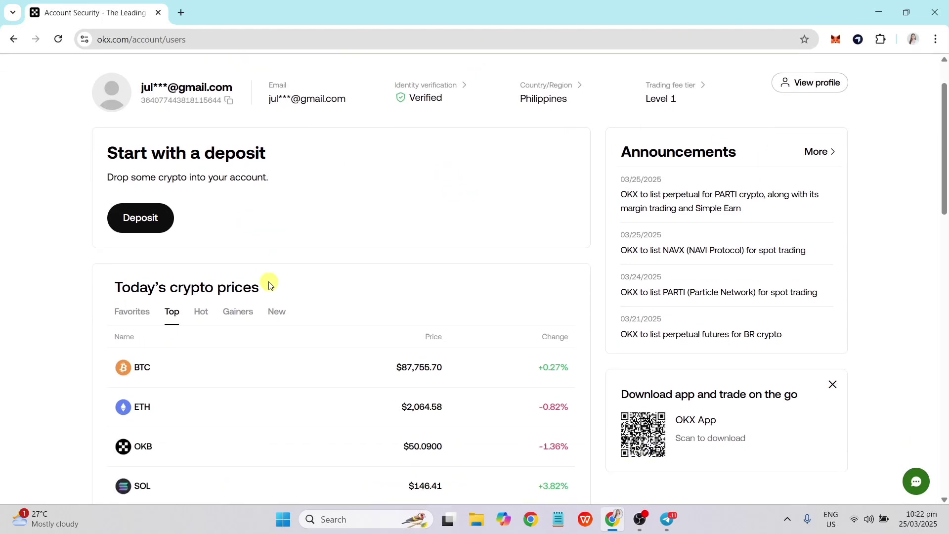
scroll(269, 285, up, 1)
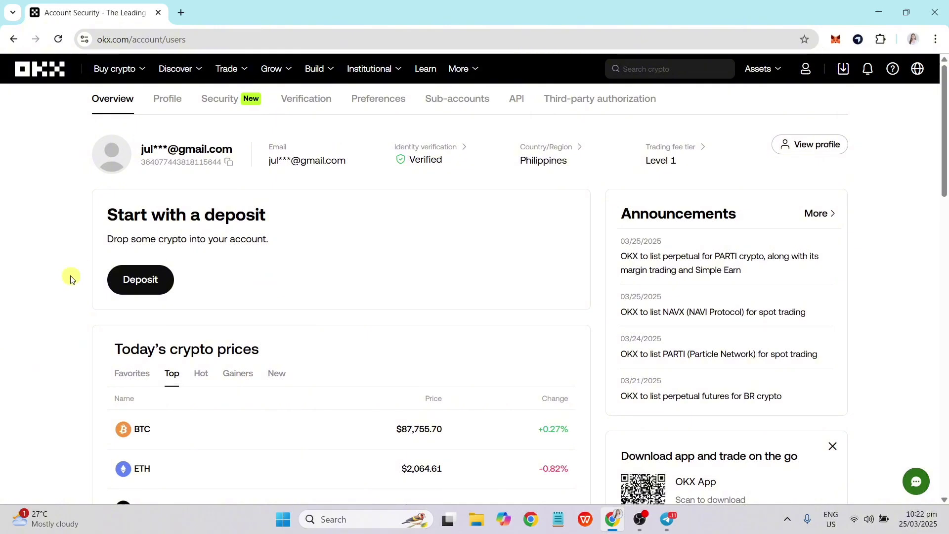
click(156, 292)
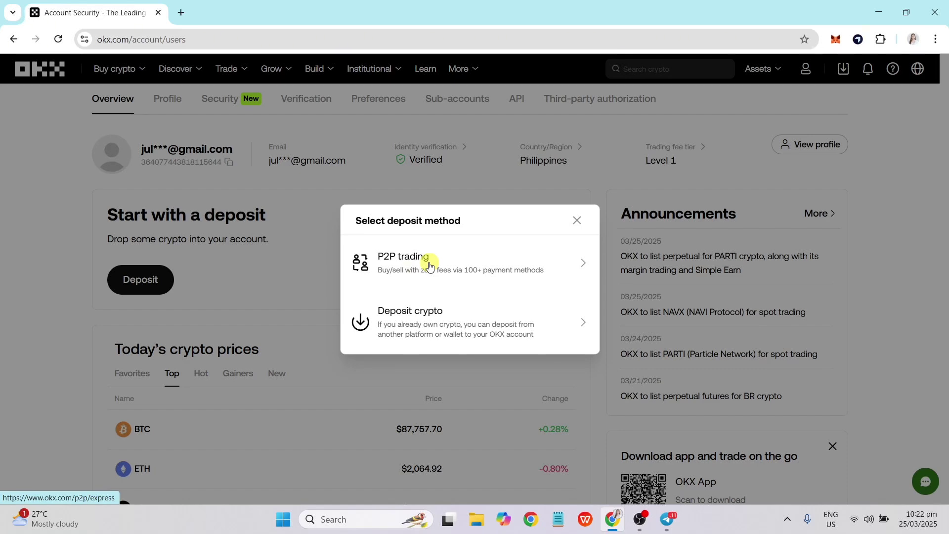
click(429, 266)
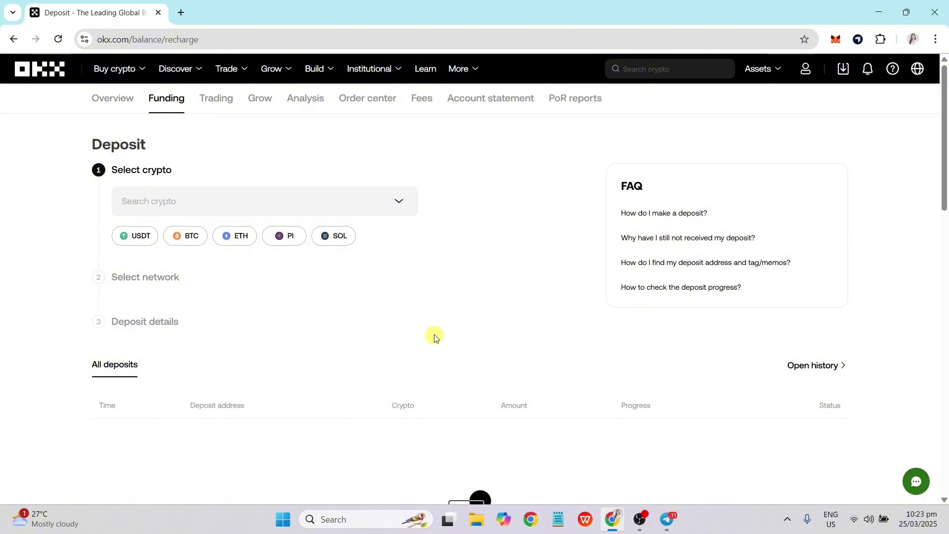
click(295, 216)
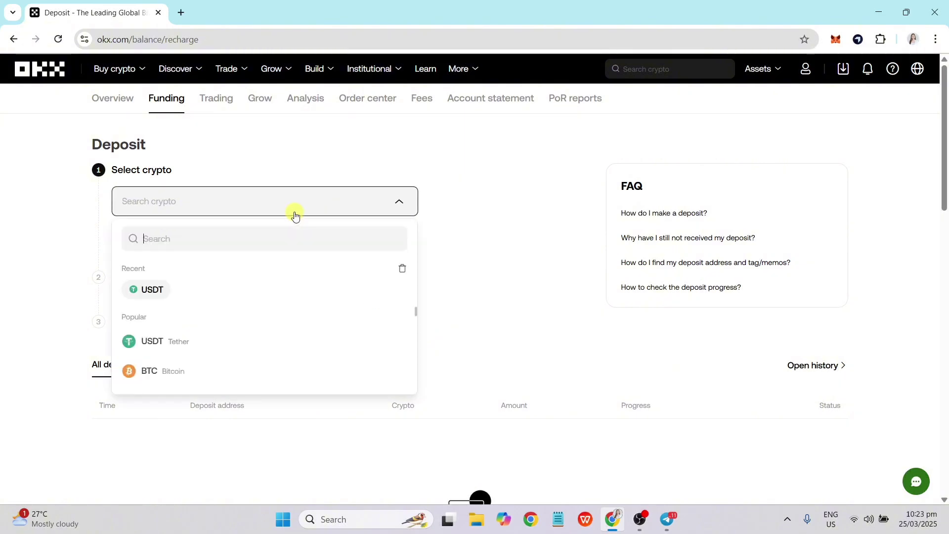
scroll(298, 307, down, 2)
scroll(322, 273, up, 1)
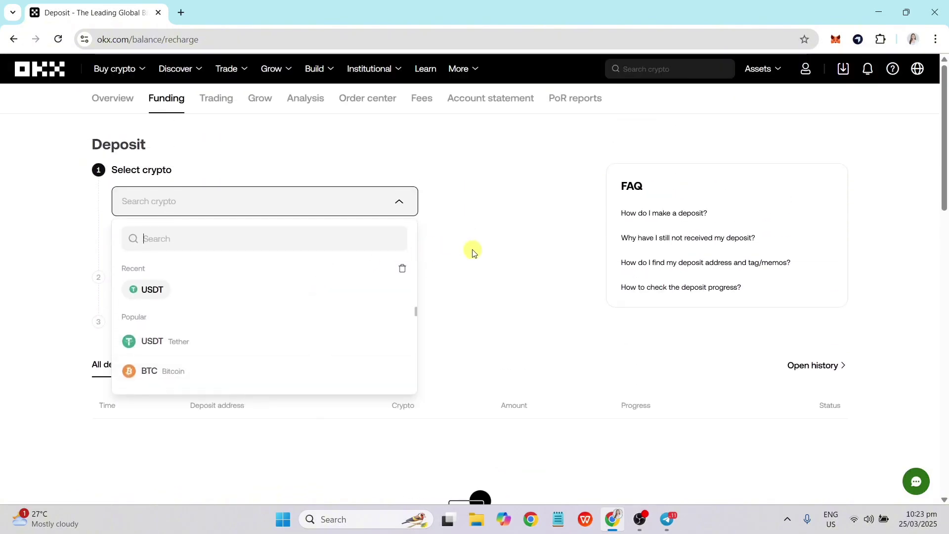
scroll(464, 289, down, 1)
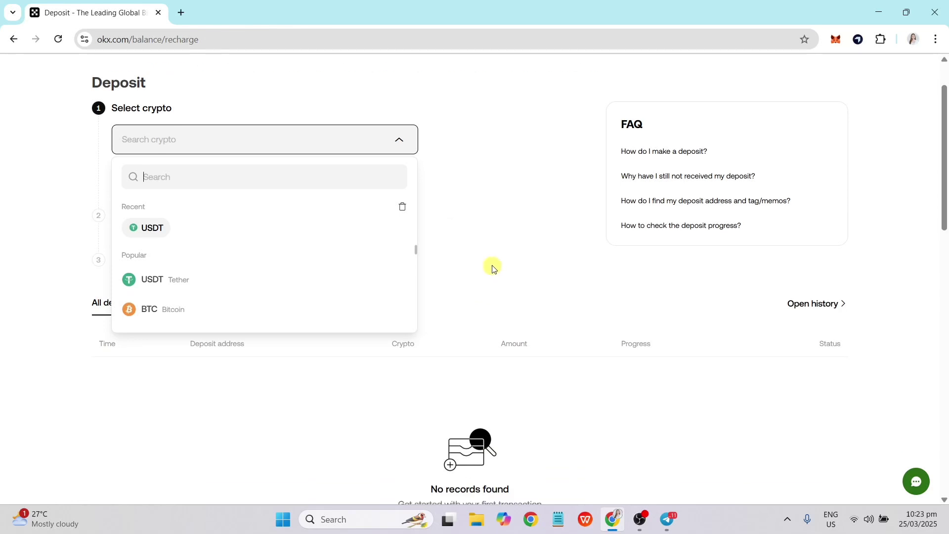
click(492, 267)
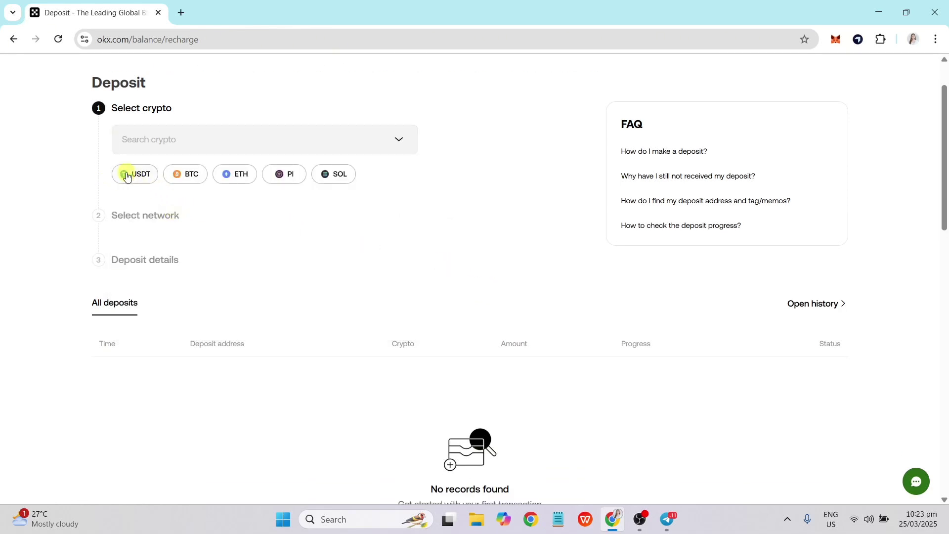
Select ETH as the crypto to deposit, and replace it with USDT.
click(234, 175)
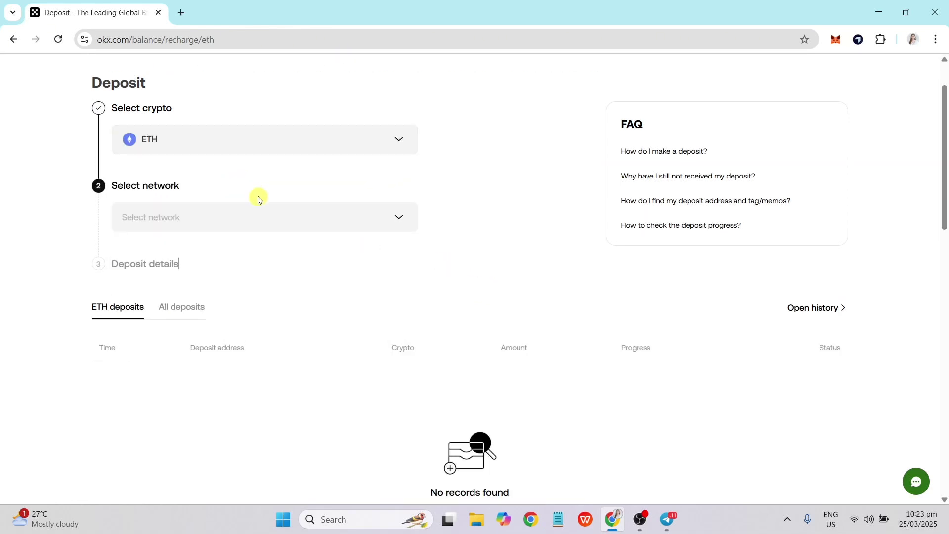
scroll(276, 225, up, 1)
click(276, 211)
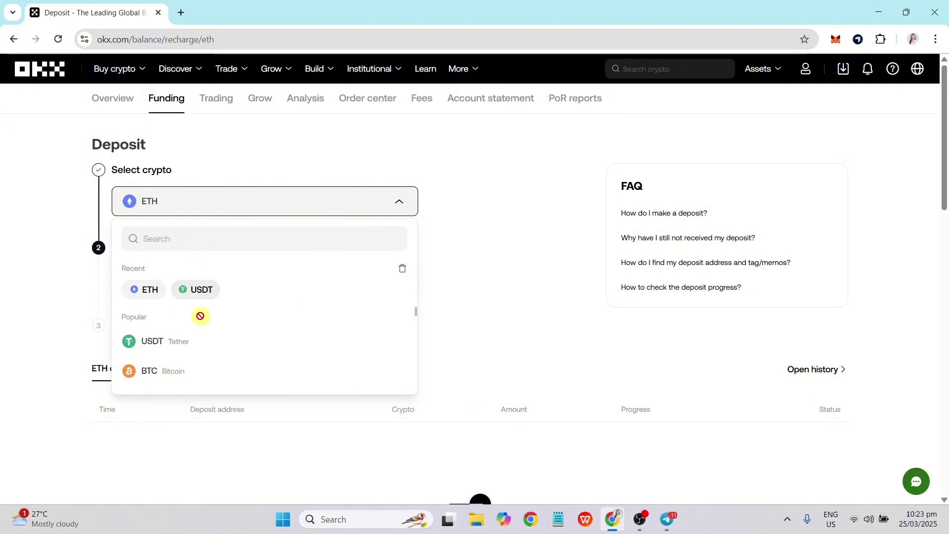
click(181, 340)
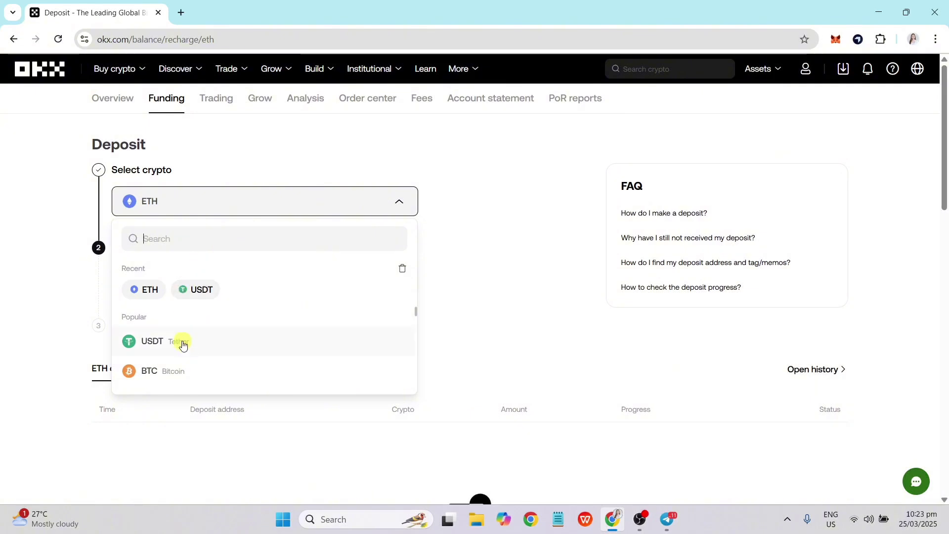
Set the deposit crypto to BTC and choose the Bitcoin network.
click(324, 206)
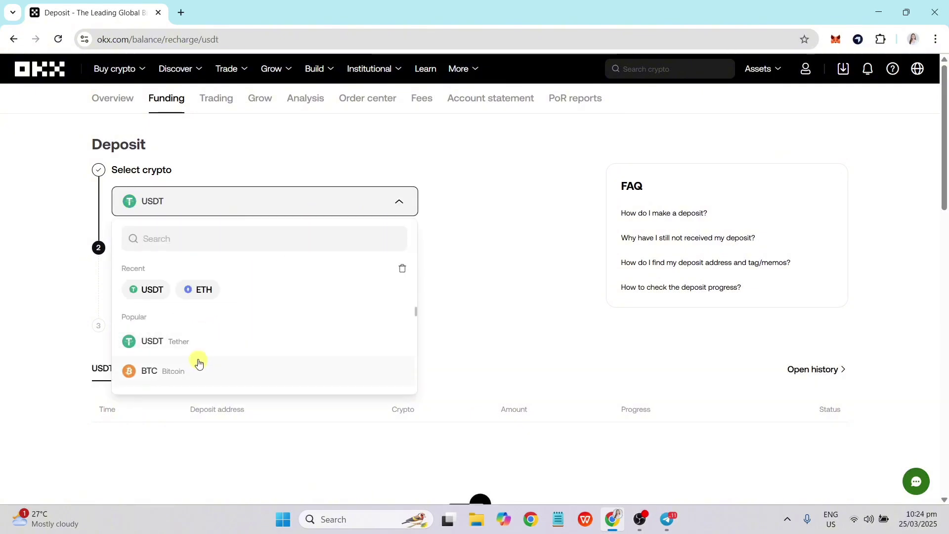
click(197, 369)
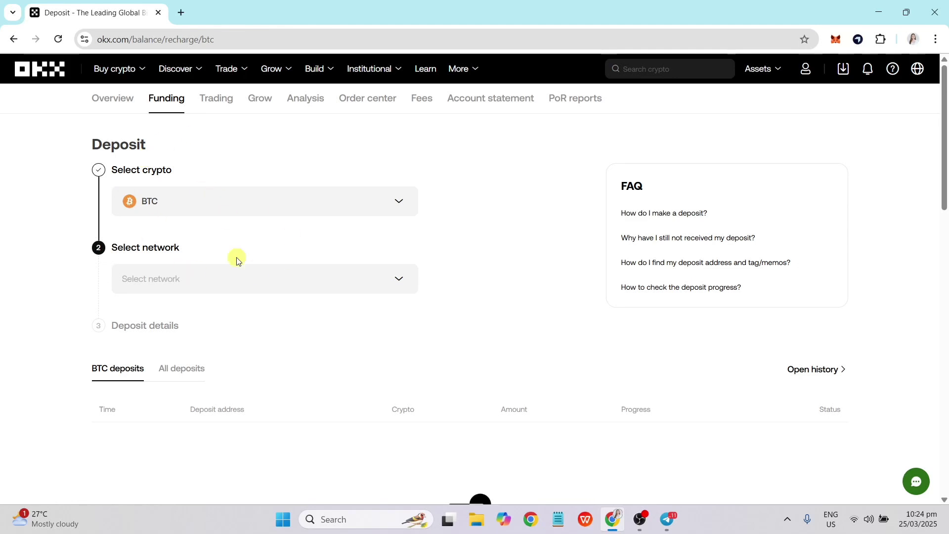
click(268, 206)
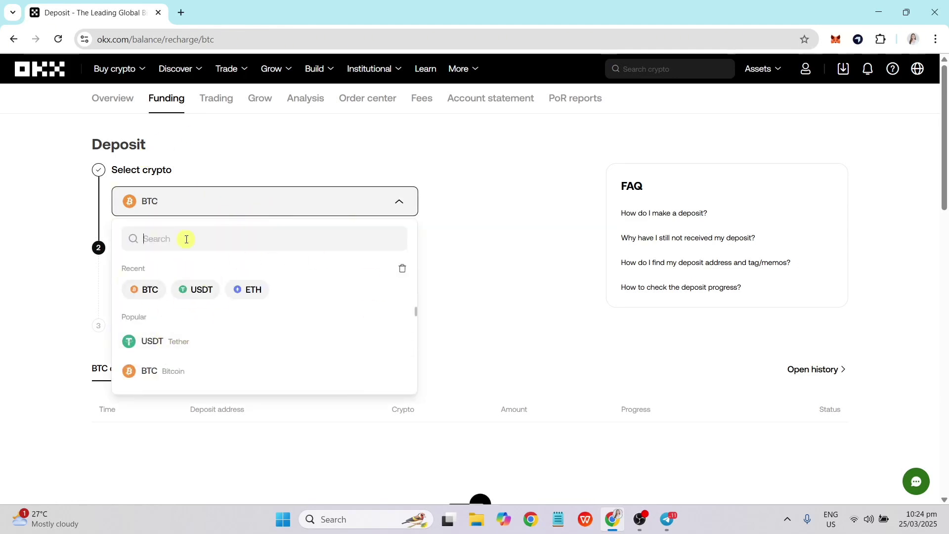
click(132, 290)
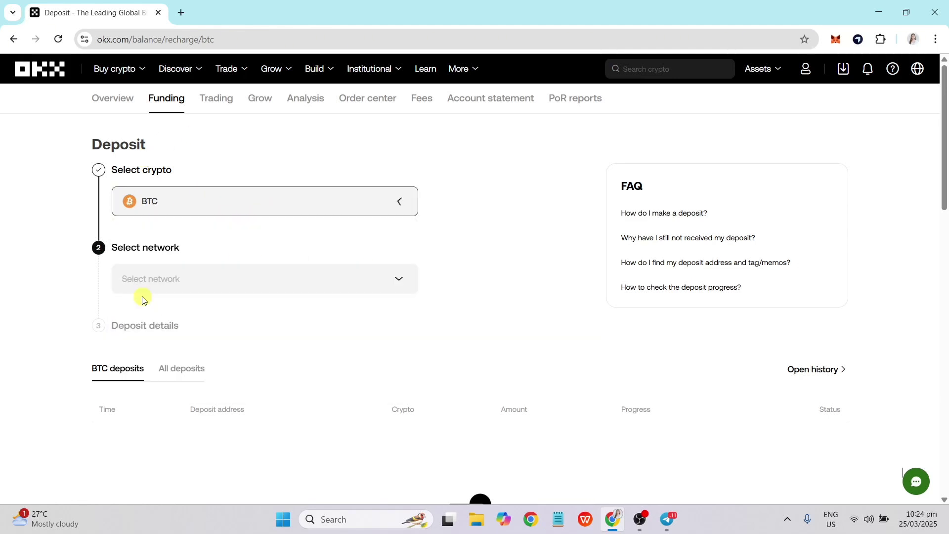
click(324, 291)
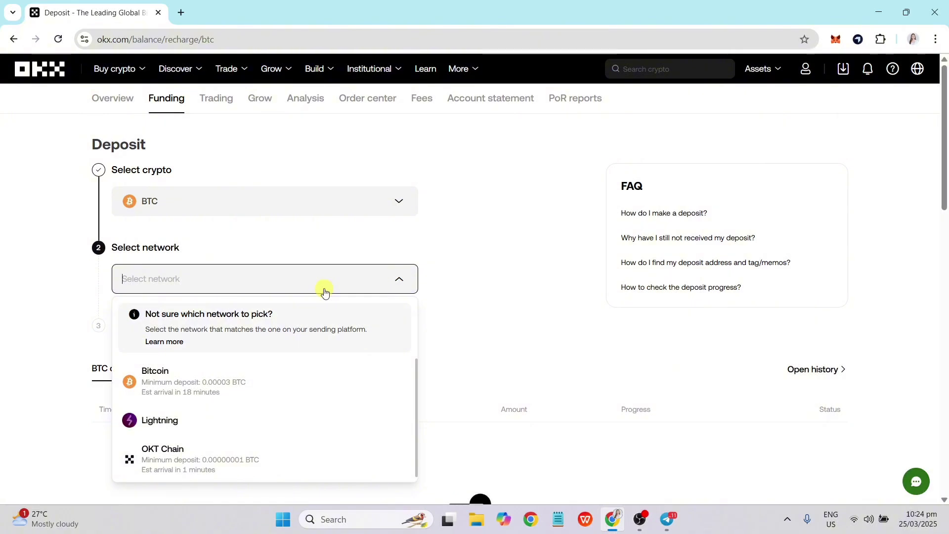
click(241, 385)
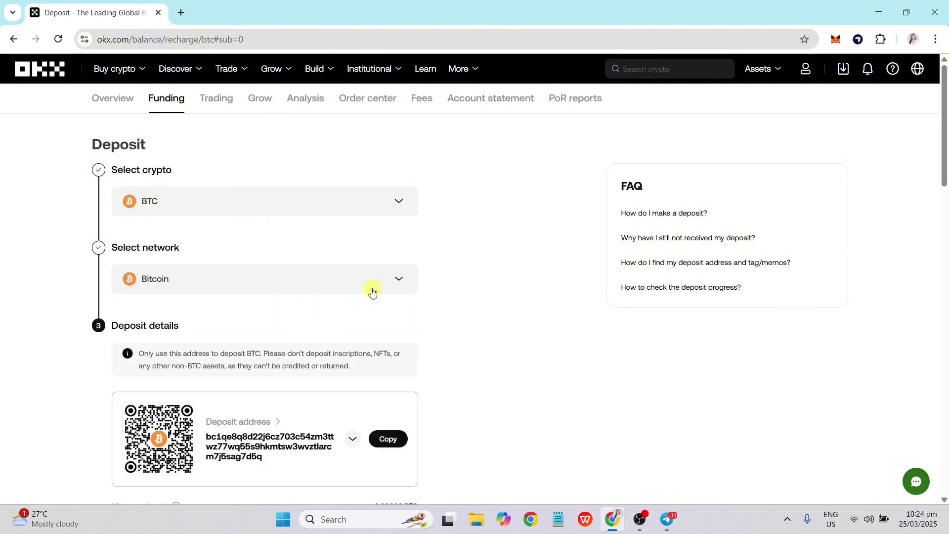
Copy the BTC deposit address from the deposit details.
scroll(430, 290, down, 5)
scroll(434, 269, up, 3)
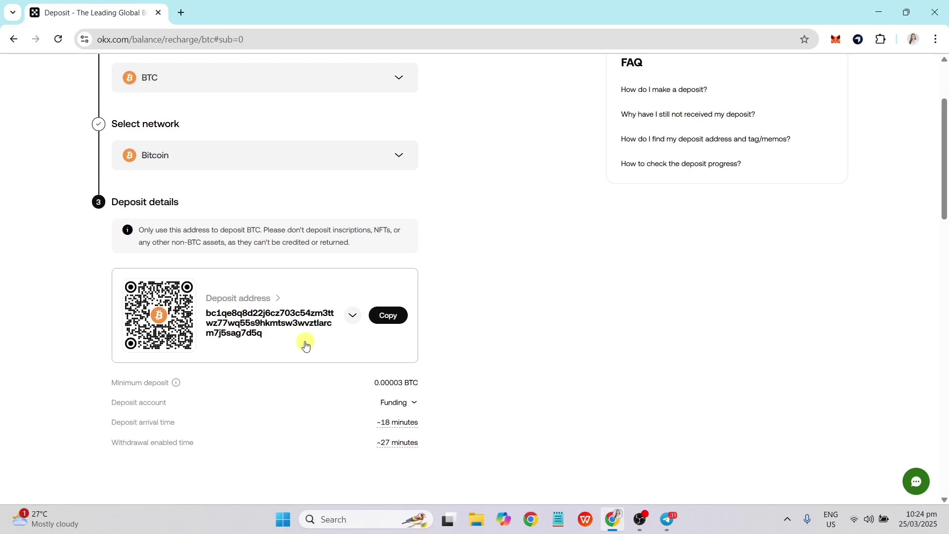
click(350, 315)
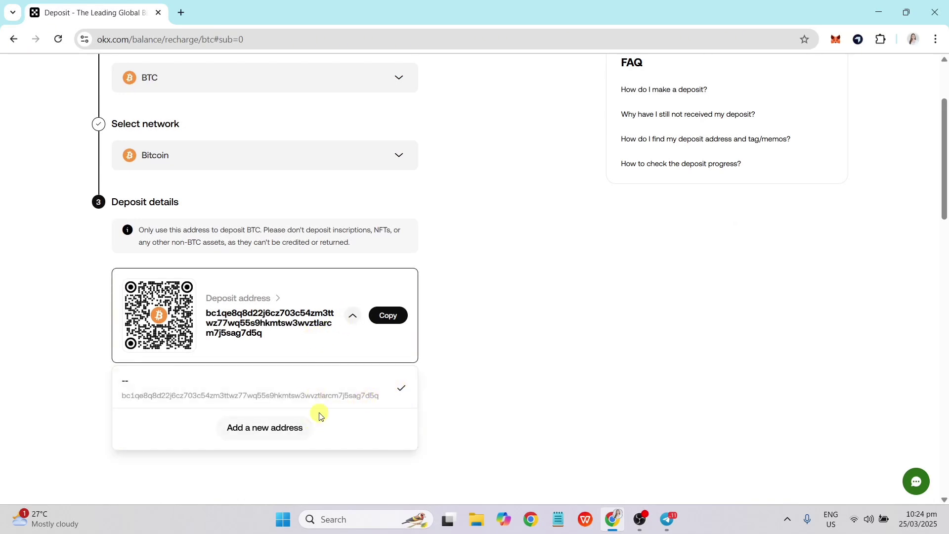
drag(301, 343, 205, 307)
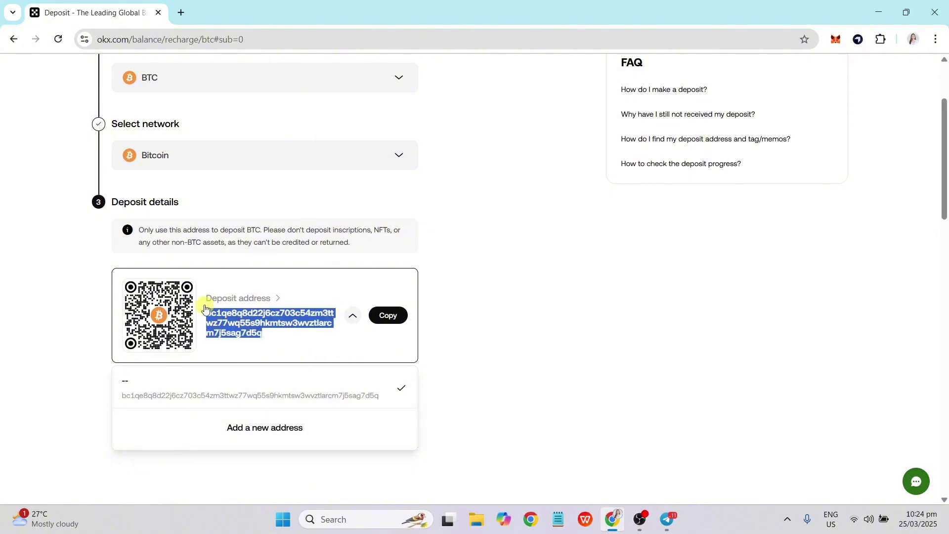
click(389, 317)
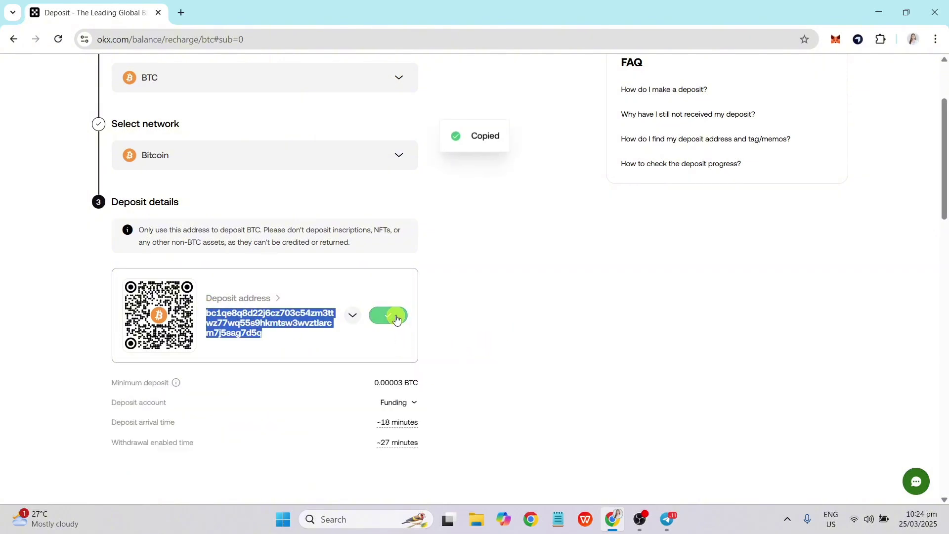
click(396, 320)
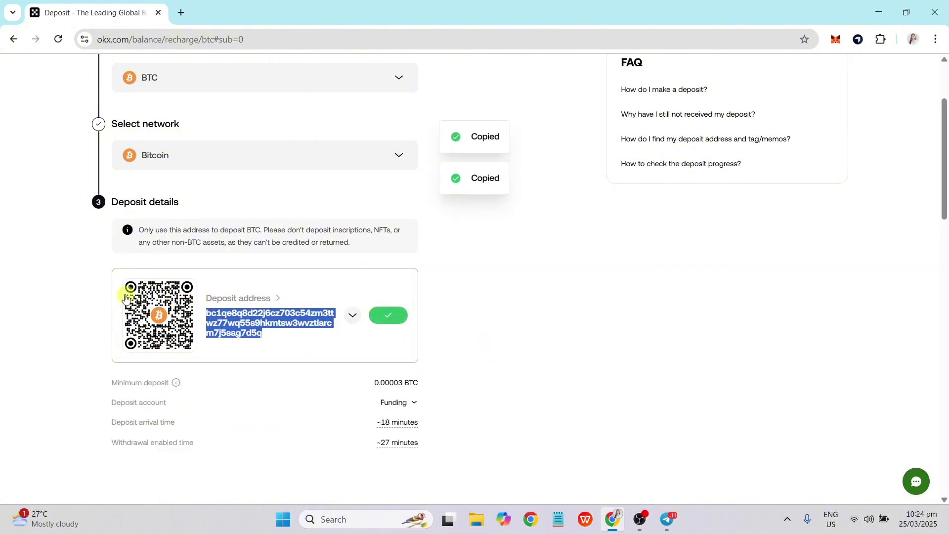
Examine the BTC deposit address list, QR code and deposit details.
click(262, 280)
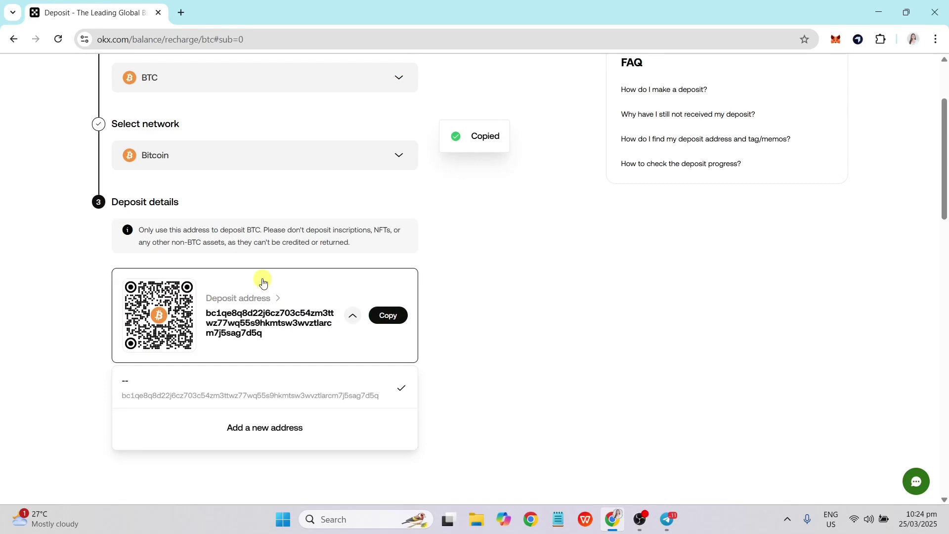
scroll(520, 280, up, 3)
scroll(520, 282, down, 1)
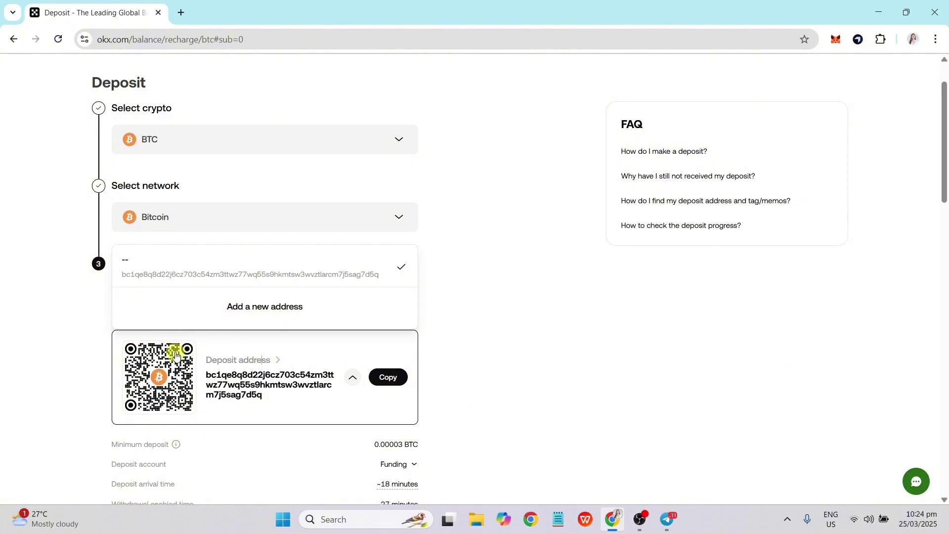
scroll(175, 355, up, 1)
scroll(131, 385, down, 1)
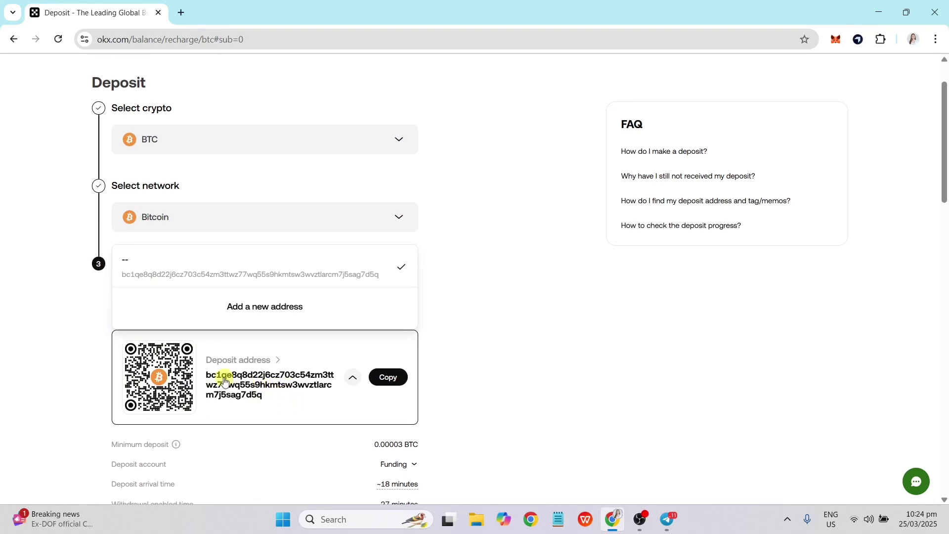
scroll(303, 411, down, 4)
scroll(307, 402, up, 4)
Change the deposit crypto to USDT on the Tron(TRC20) network and review its deposit details.
click(387, 145)
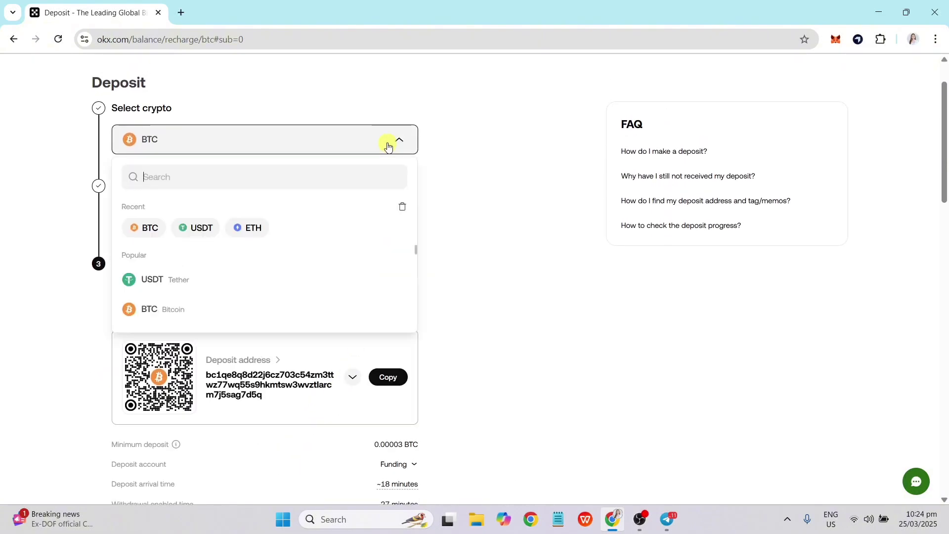
click(197, 227)
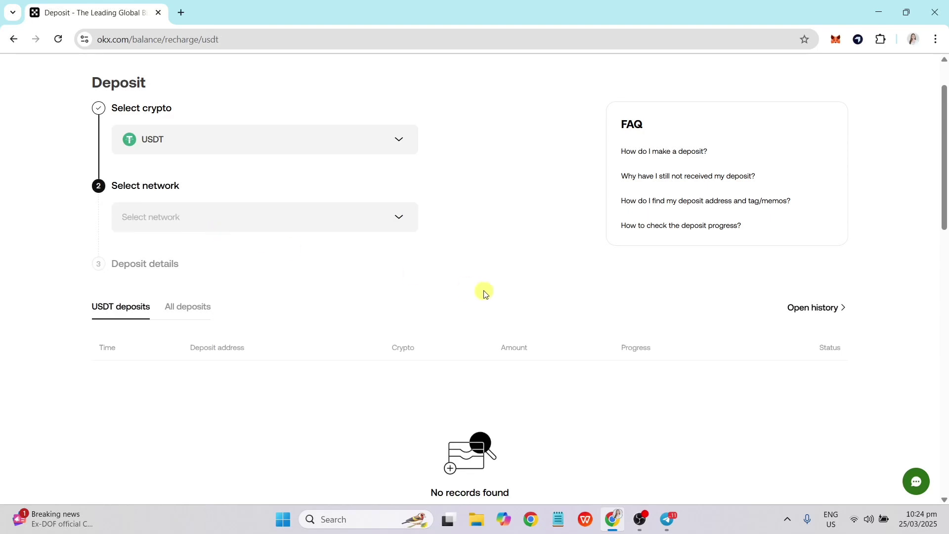
click(398, 231)
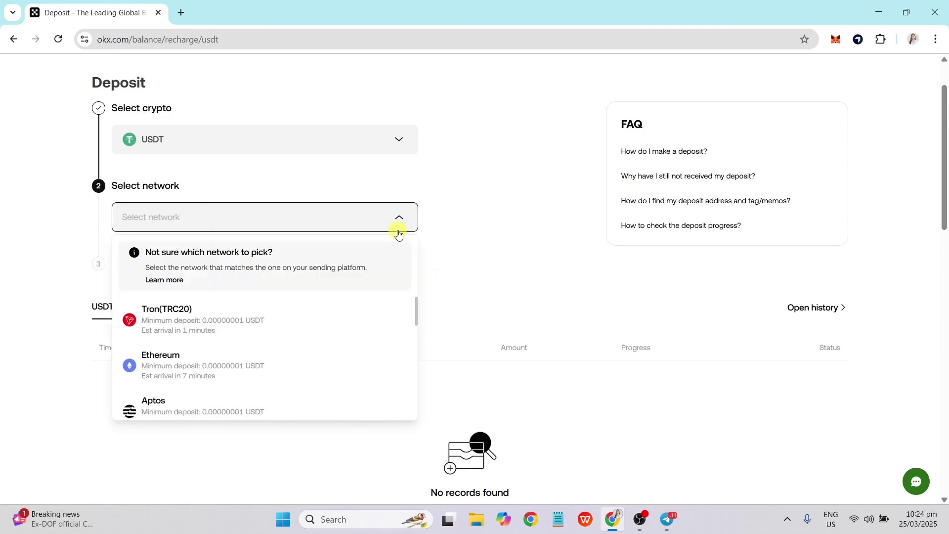
scroll(384, 292, down, 1)
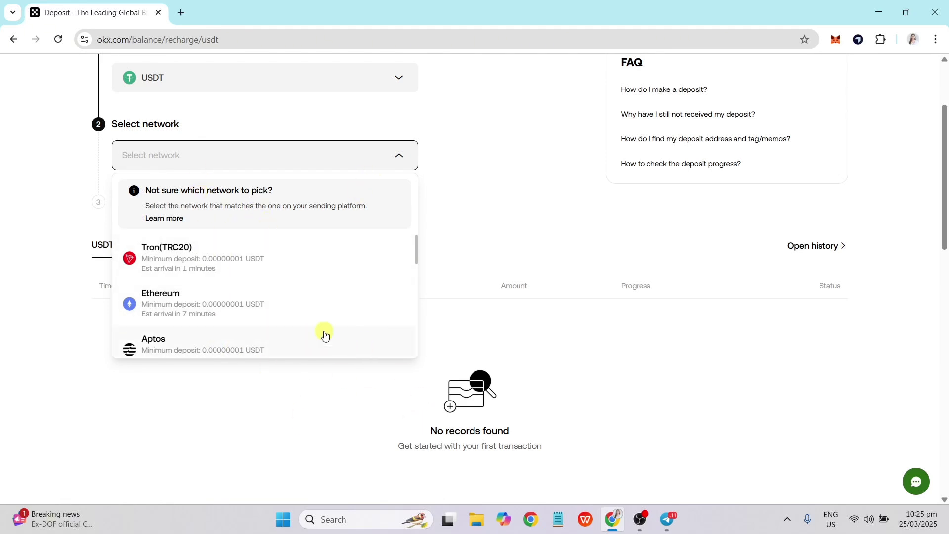
click(213, 258)
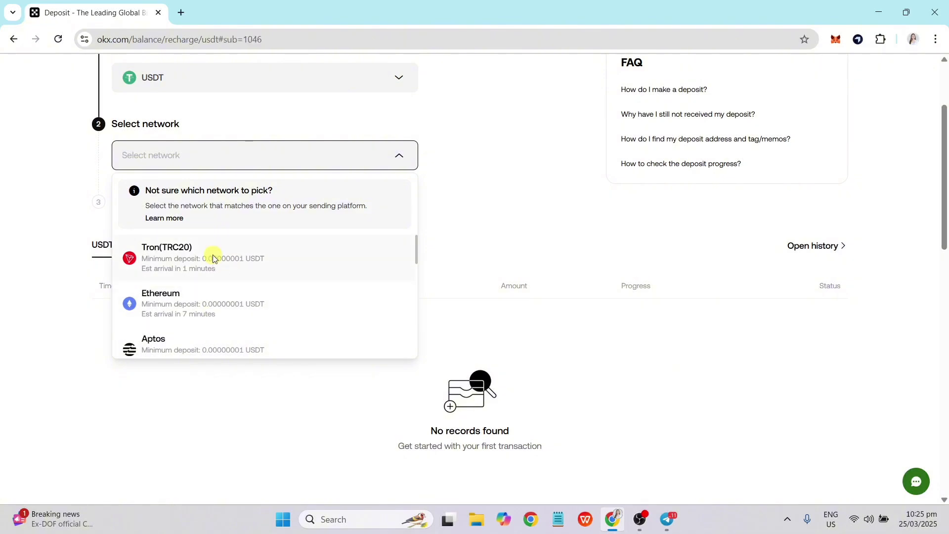
scroll(480, 256, up, 3)
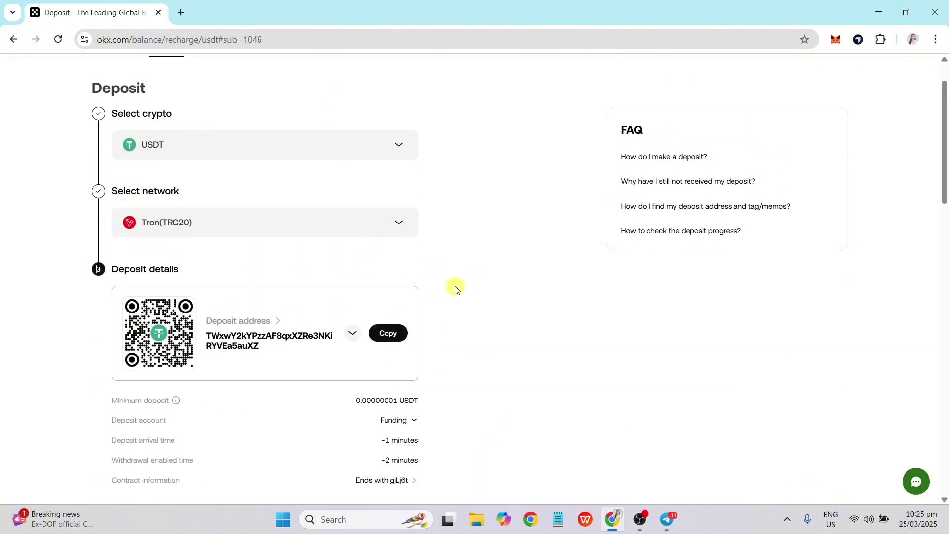
scroll(445, 276, down, 4)
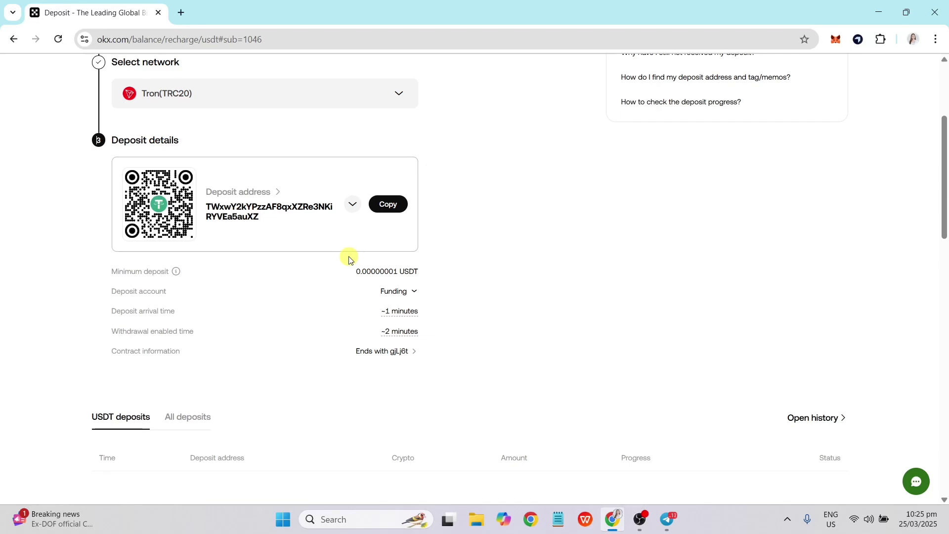
scroll(349, 259, up, 3)
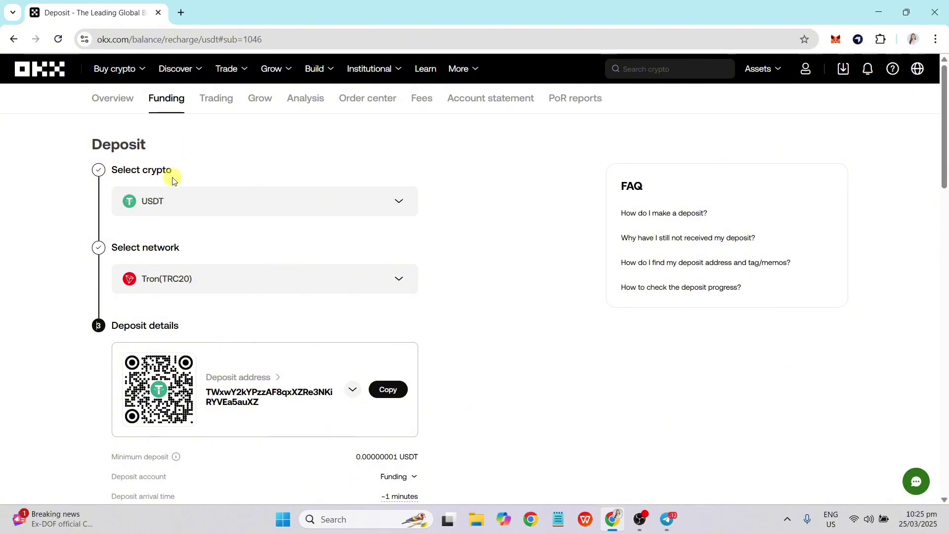